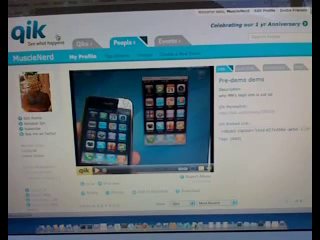
{"action": "scroll", "coordinate": [160, 120], "scroll_direction": "down", "scroll_amount": 3}
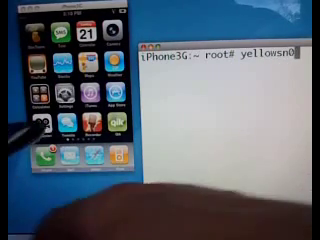
{"action": "type", "text": "w"}
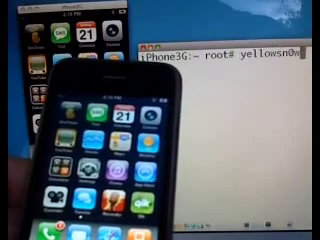
Run the yellowsn0w command in the iPhone's root shell to begin unlocking.
{"action": "key", "text": "Return"}
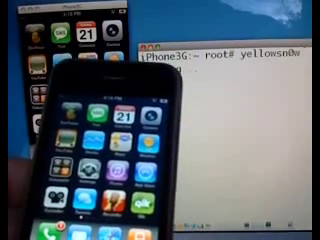